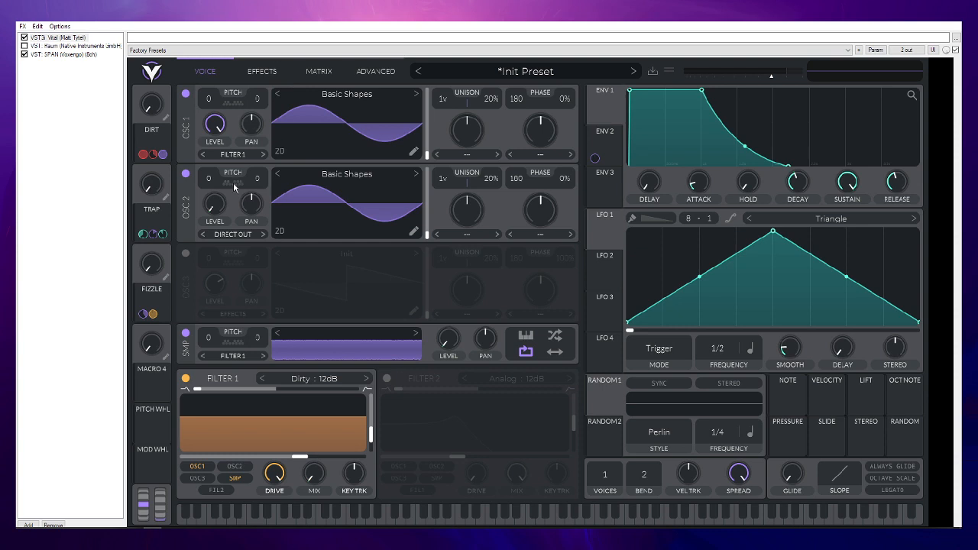
# Step: Show the effects page and sweep the Dirt macro between low and maximum settings to audition the distortion
pyautogui.moveTo(215, 233)
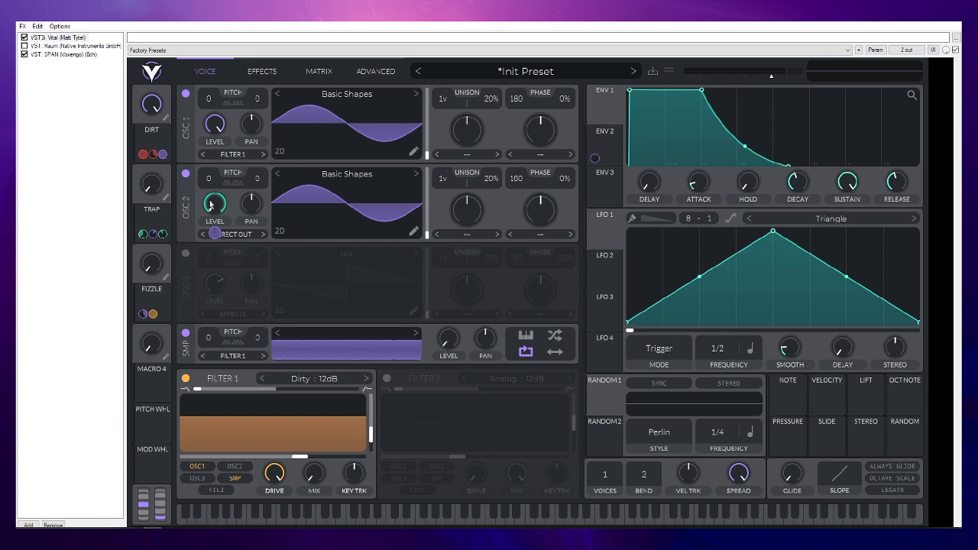
pyautogui.click(262, 71)
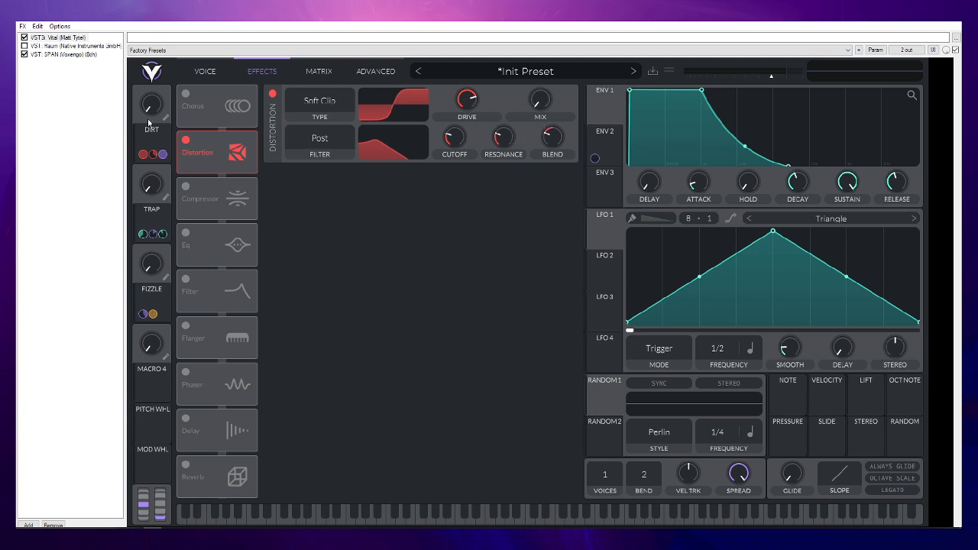
pyautogui.moveTo(149, 122); pyautogui.dragTo(201, 108)
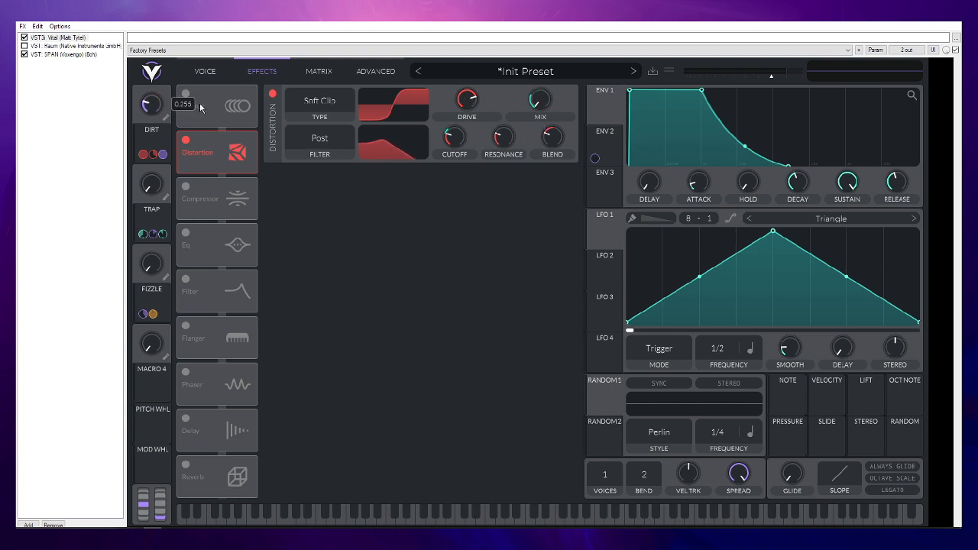
pyautogui.moveTo(218, 166)
pyautogui.mouseDown()
pyautogui.moveTo(180, 24)
pyautogui.moveTo(230, 175)
pyautogui.mouseUp()
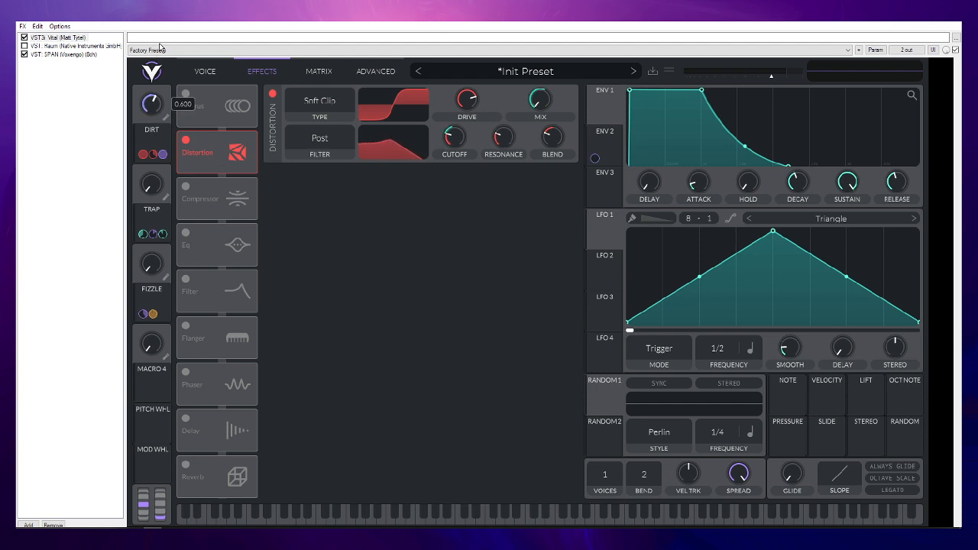
pyautogui.moveTo(163, 73); pyautogui.dragTo(185, 70)
pyautogui.moveTo(180, 112); pyautogui.dragTo(185, 40)
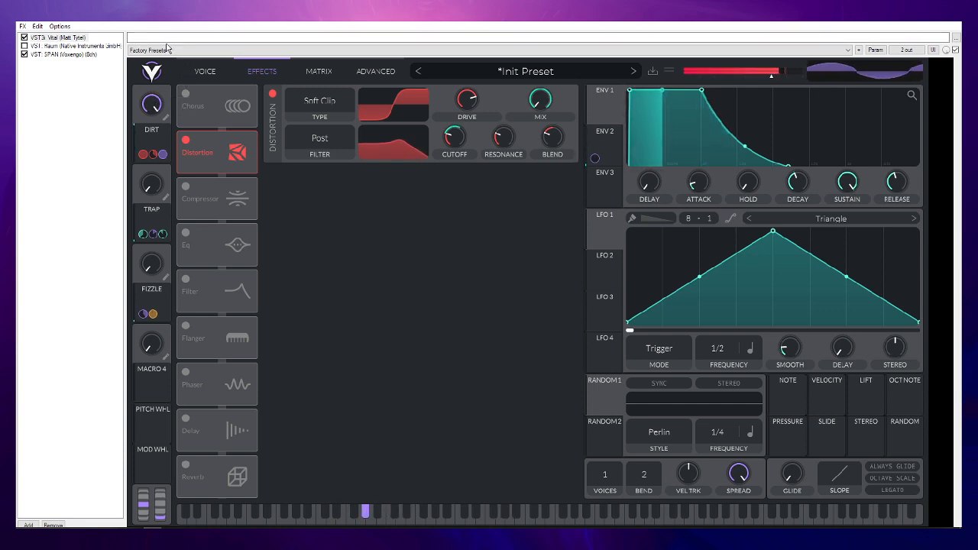
pyautogui.moveTo(168, 100); pyautogui.dragTo(163, 149)
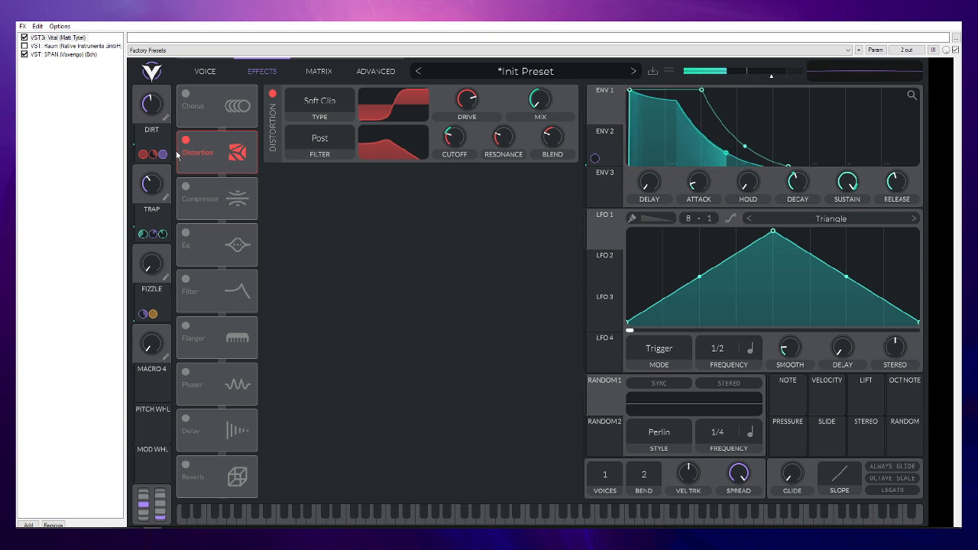
pyautogui.moveTo(156, 107); pyautogui.dragTo(177, 67)
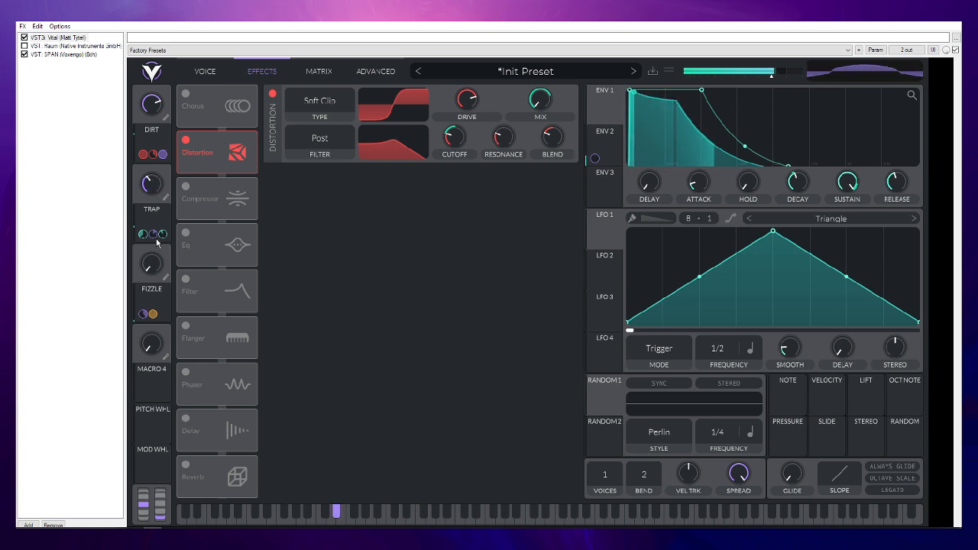
# Step: Zoom in on envelope 2's decay curve and audition the Trap macro from zero up to 0.800
pyautogui.moveTo(142, 237)
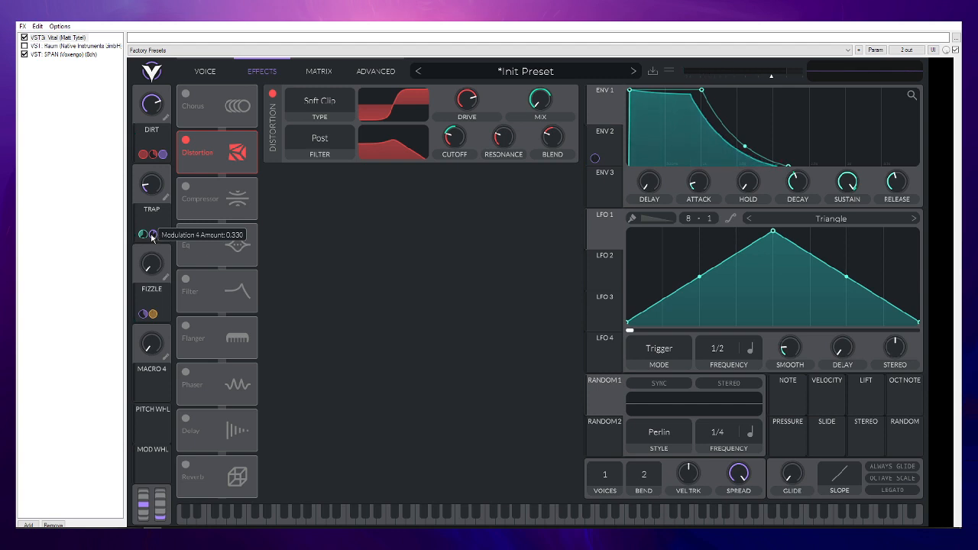
pyautogui.click(603, 145)
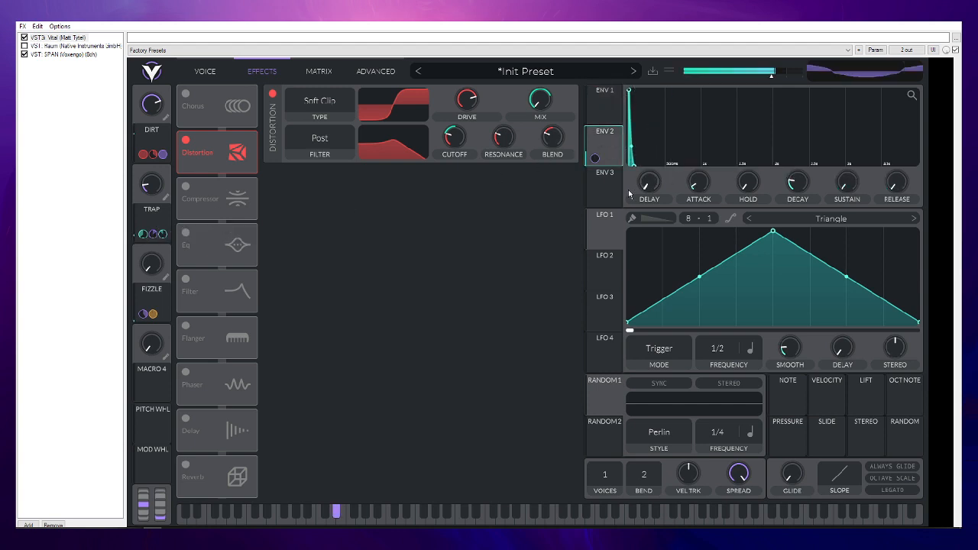
pyautogui.moveTo(158, 183); pyautogui.dragTo(160, 221)
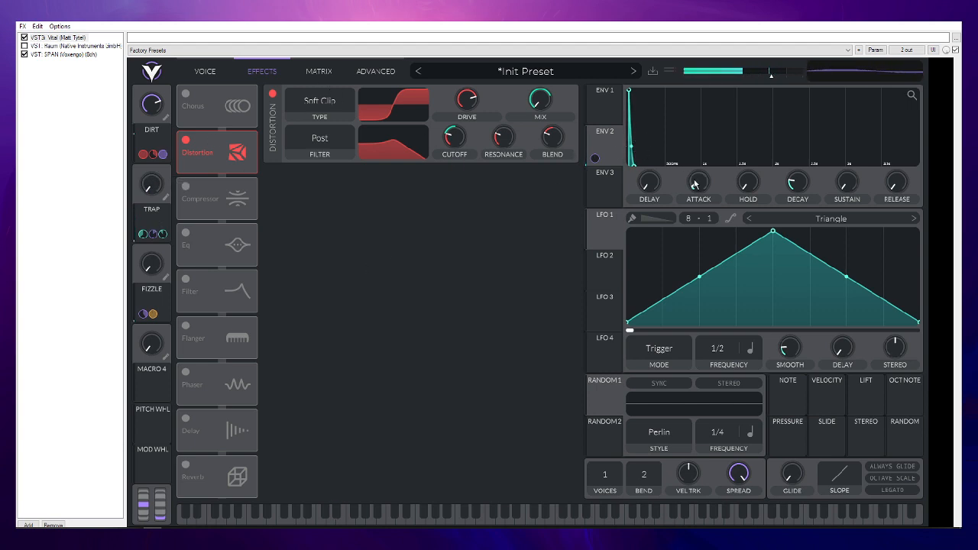
pyautogui.rightClick(801, 181)
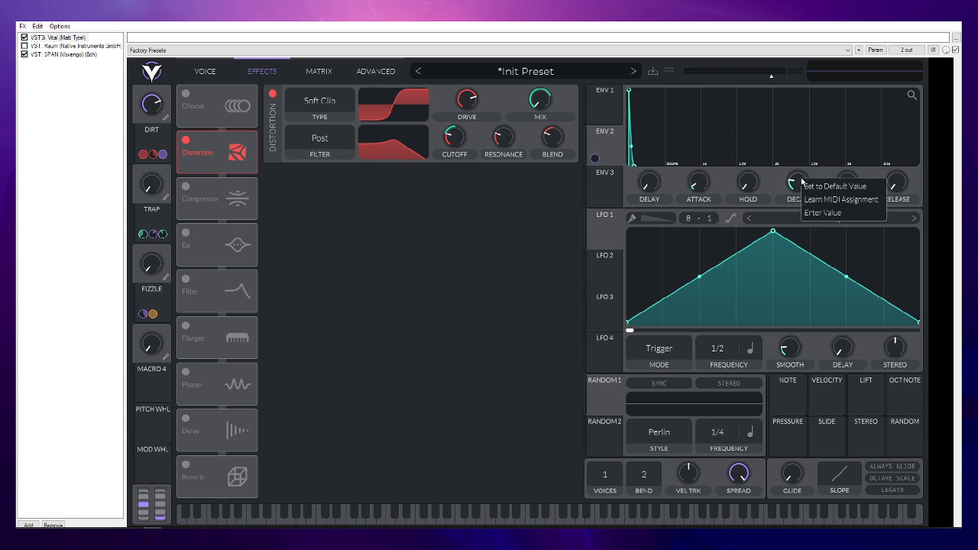
pyautogui.click(753, 178)
pyautogui.scroll(3, 905, 103)
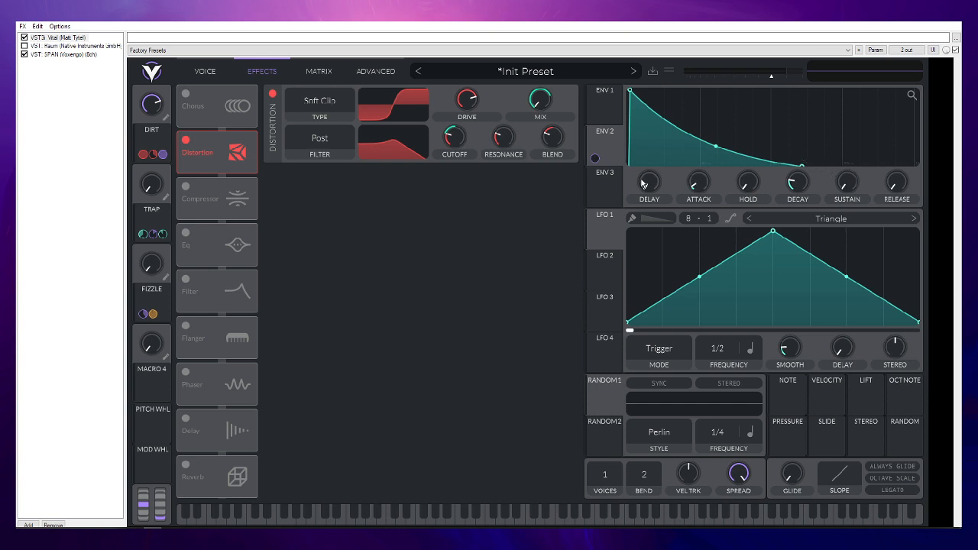
pyautogui.moveTo(153, 186); pyautogui.dragTo(162, 120)
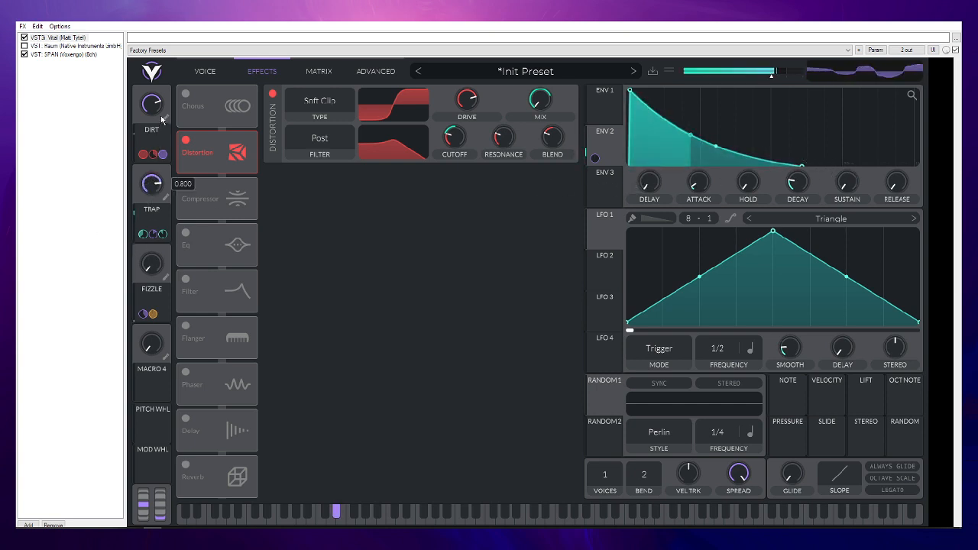
# Step: Review the macro routings in the modulation matrix and return to the oscillator and filter page
pyautogui.click(319, 71)
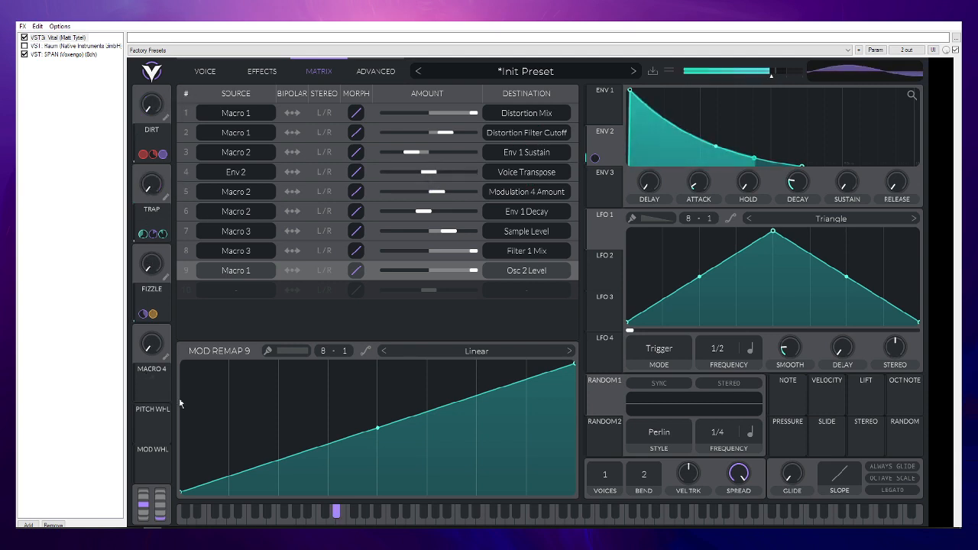
pyautogui.click(205, 71)
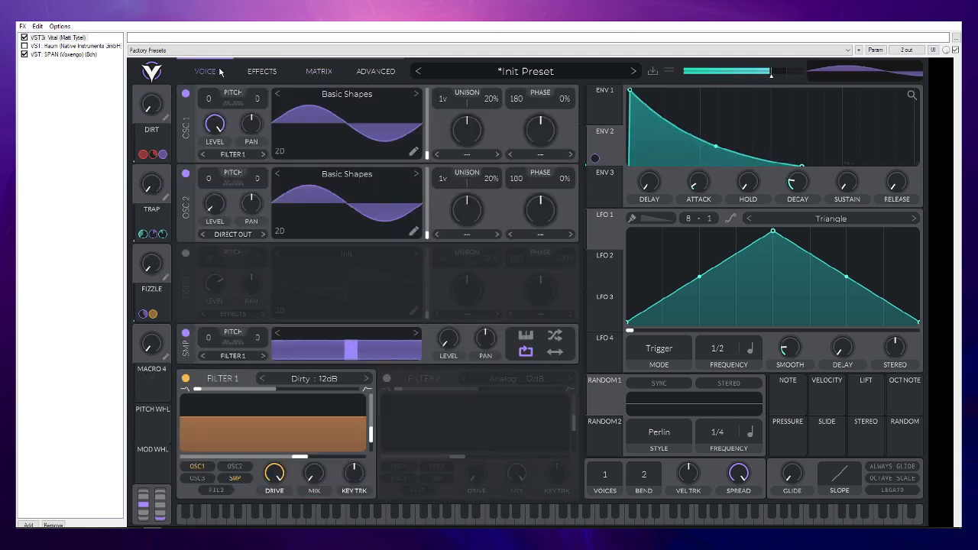
pyautogui.click(262, 72)
pyautogui.click(205, 71)
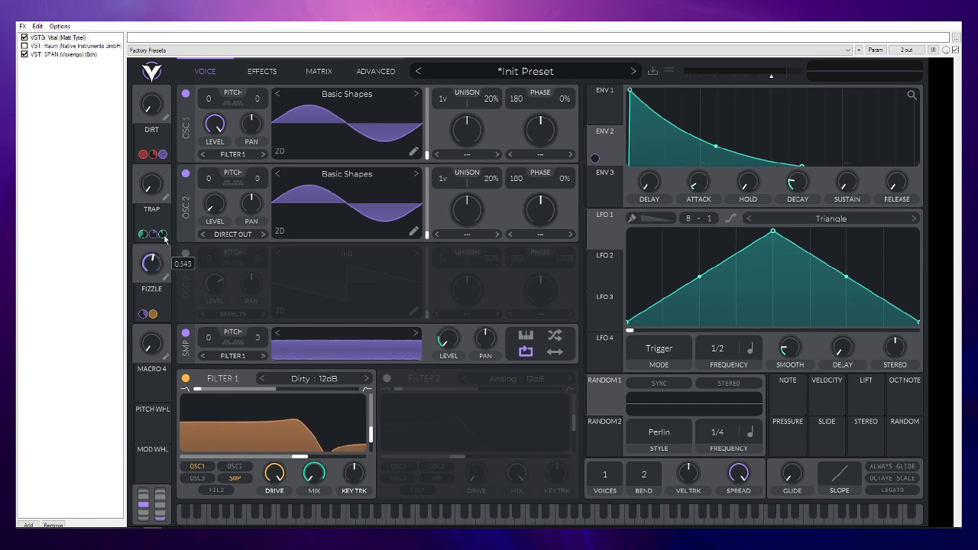
# Step: Audition the Fizzle macro's effect on the sample level and filter 1 mix by sweeping it up and down
pyautogui.moveTo(157, 273); pyautogui.dragTo(185, 257)
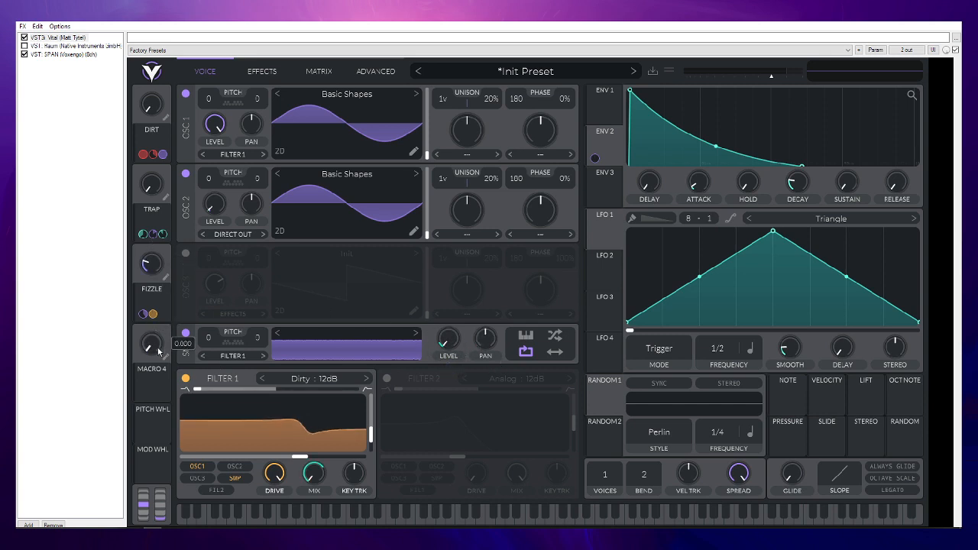
pyautogui.moveTo(158, 268); pyautogui.dragTo(223, 445)
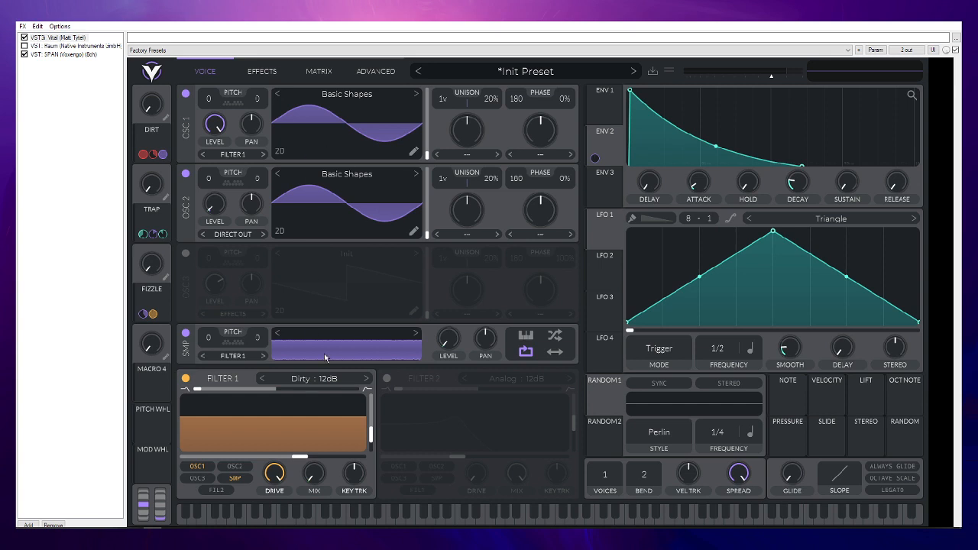
pyautogui.moveTo(147, 267); pyautogui.dragTo(170, 137)
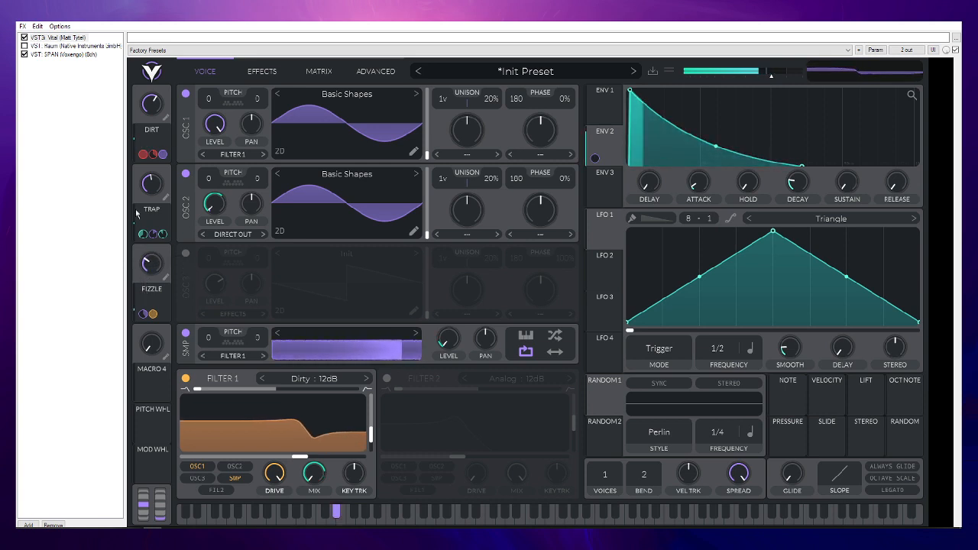
# Step: Blend the macros with Trap at about 0.7 and Dirt at about 0.47, and lower Fizzle slightly
pyautogui.moveTo(149, 201); pyautogui.dragTo(154, 168)
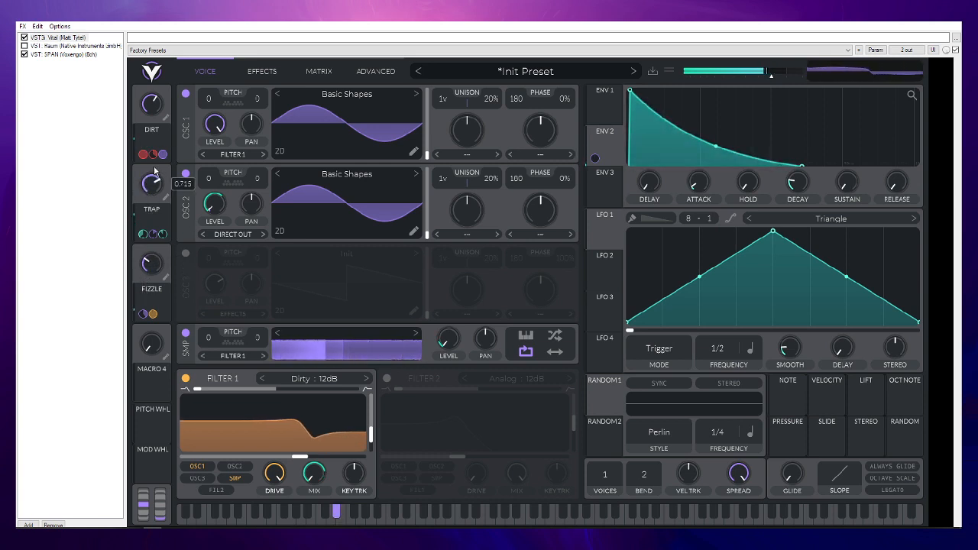
pyautogui.moveTo(150, 104); pyautogui.dragTo(149, 132)
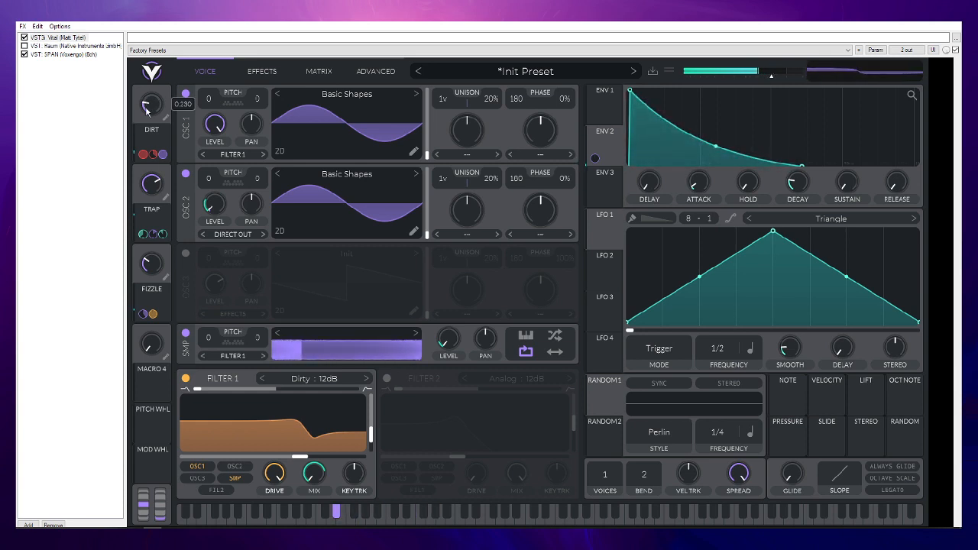
pyautogui.moveTo(151, 261); pyautogui.dragTo(151, 274)
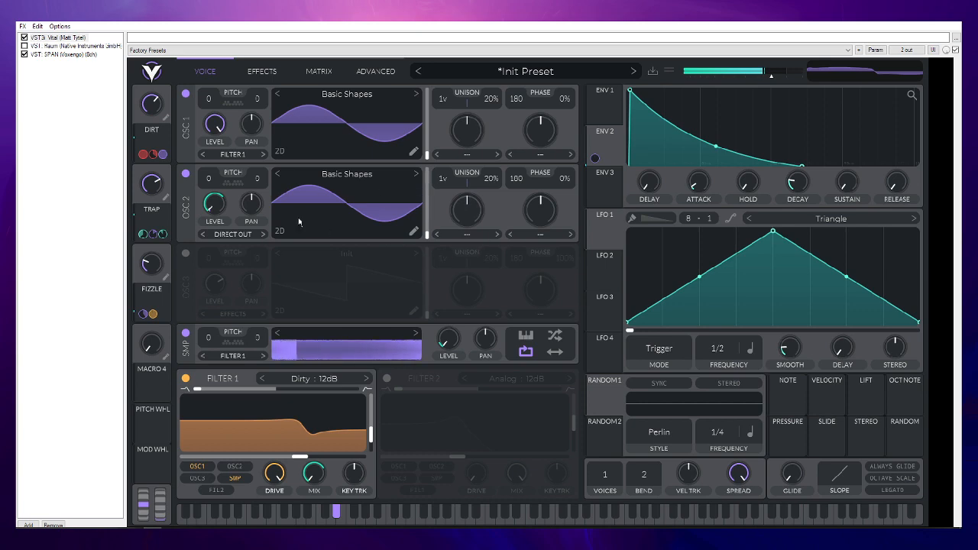
pyautogui.moveTo(147, 118)
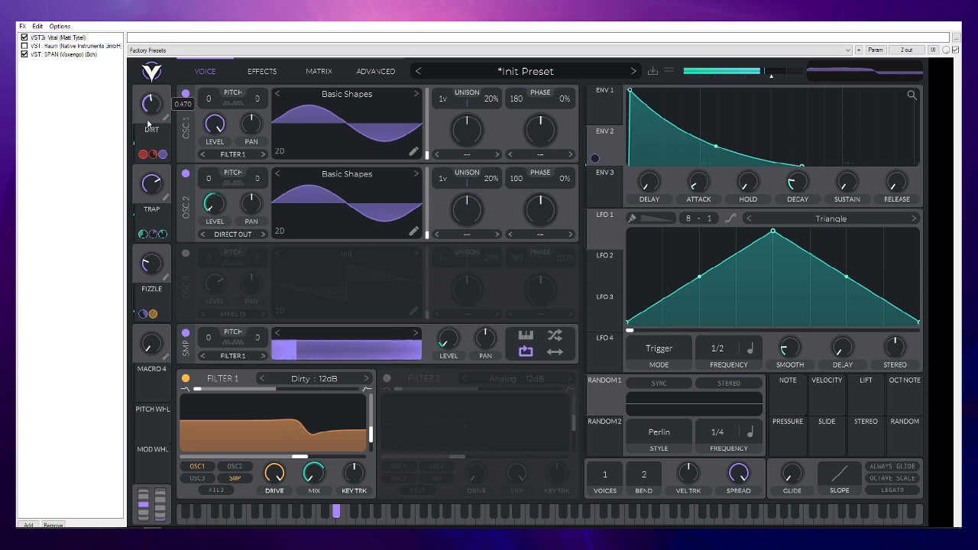
# Step: Open the SPAN spectrum analyzer from the effects chain and enlarge its display
pyautogui.click(60, 55)
pyautogui.moveTo(294, 23); pyautogui.dragTo(318, 21)
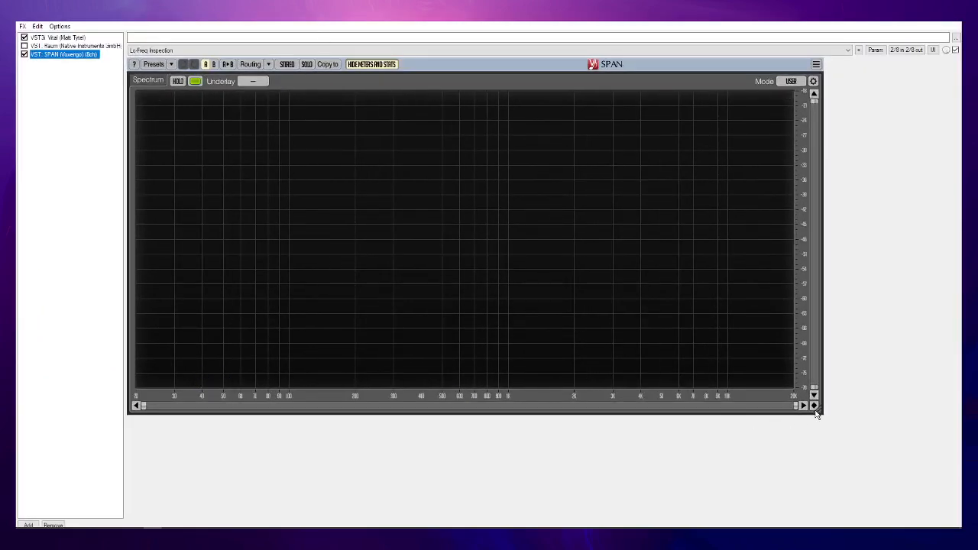
pyautogui.moveTo(817, 414); pyautogui.dragTo(929, 491)
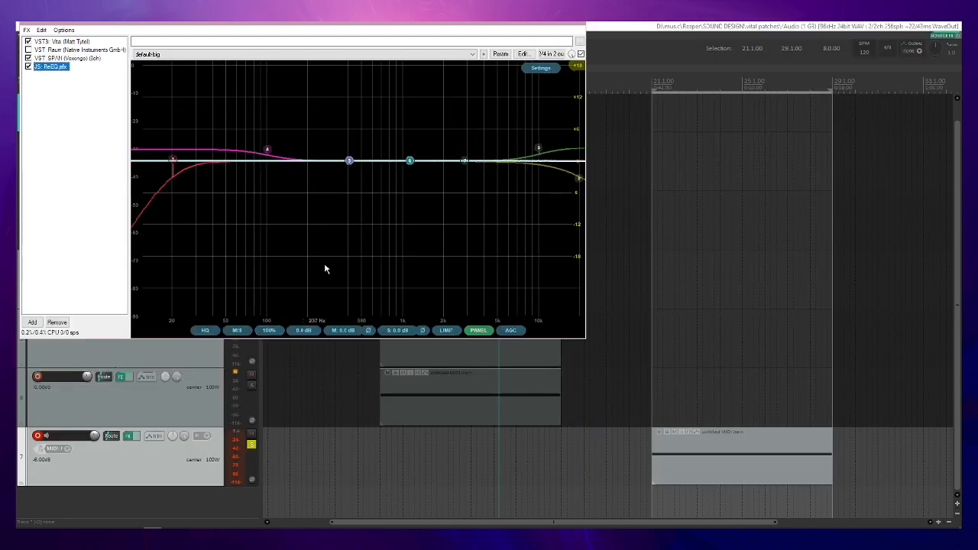
# Step: Move ReEQ's low cut to about 294 Hz and its high cut to about 8.6 kHz with a 24 dB slope
pyautogui.moveTo(179, 161); pyautogui.dragTo(329, 161)
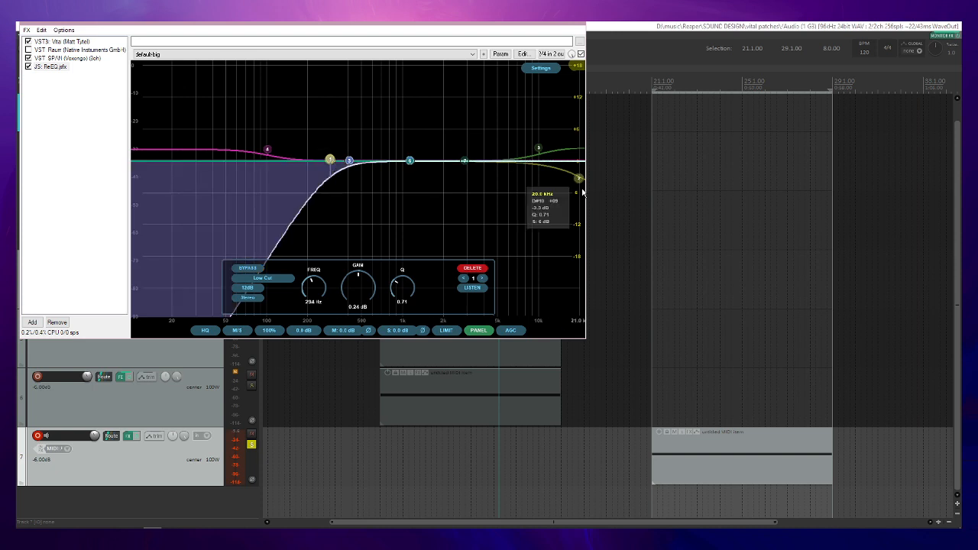
pyautogui.rightClick(530, 181)
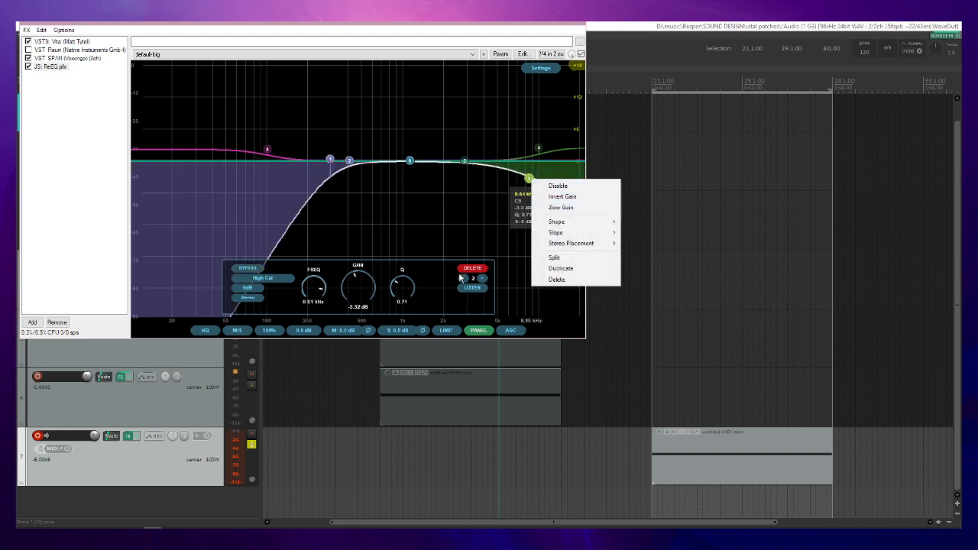
pyautogui.click(528, 184)
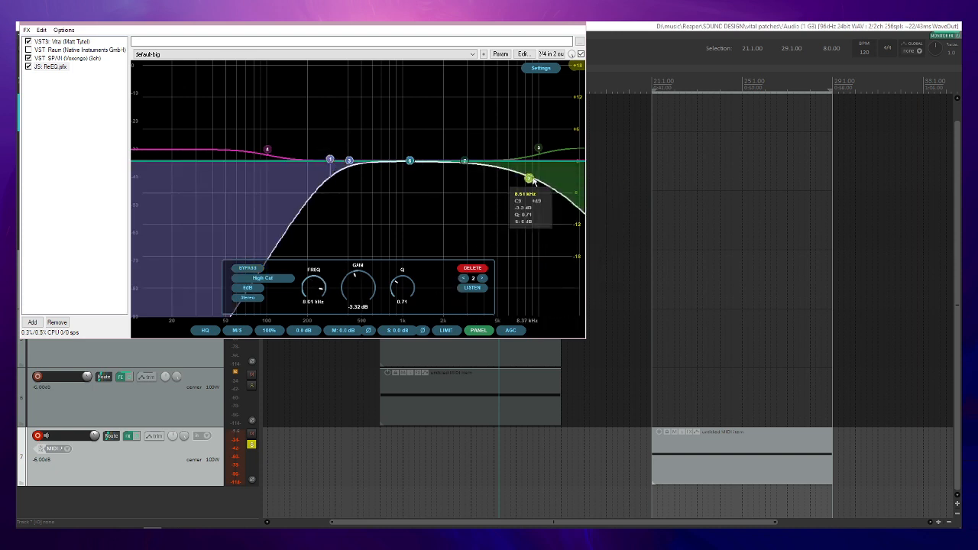
pyautogui.click(258, 288)
pyautogui.click(280, 329)
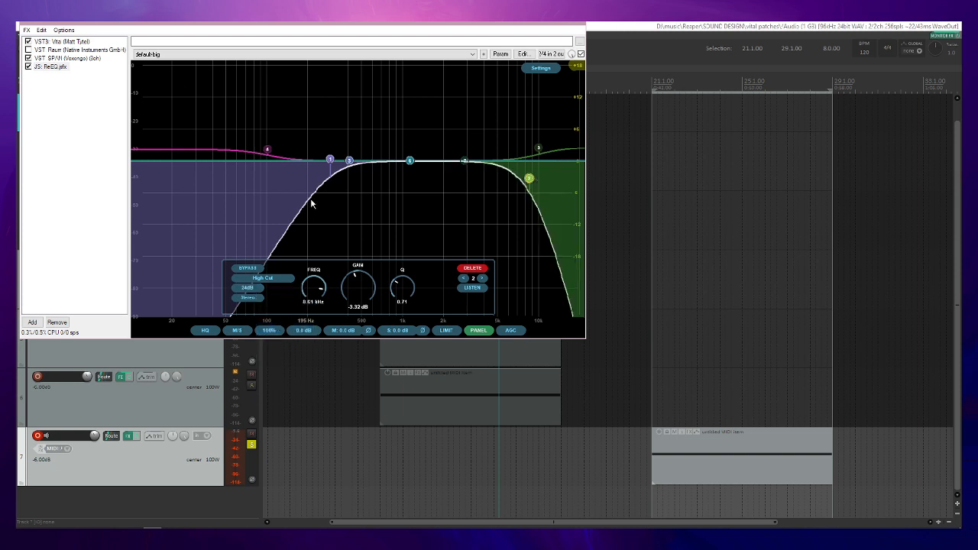
# Step: Give the low cut an 18 dB slope at about 246 Hz and move the high cut to about 11.3 kHz
pyautogui.click(248, 287)
pyautogui.click(259, 319)
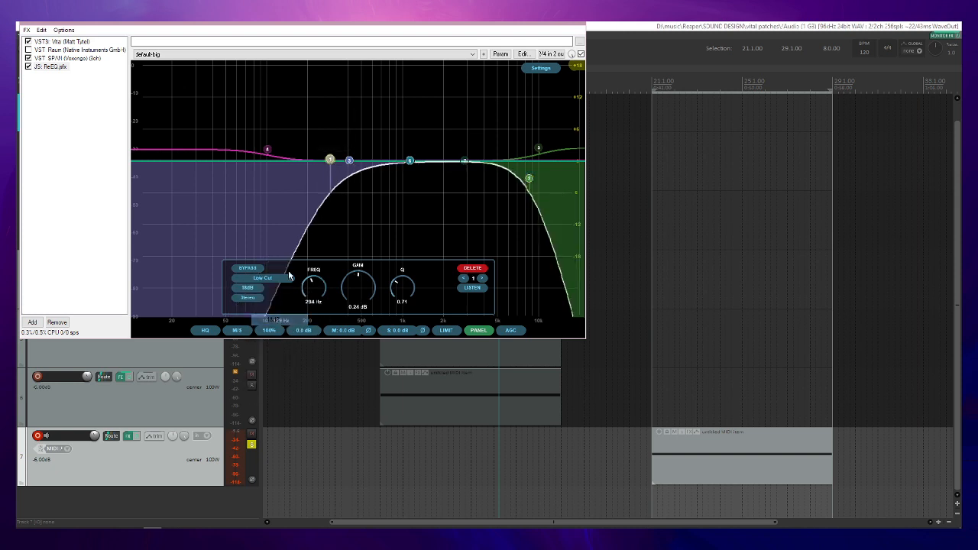
pyautogui.moveTo(334, 162); pyautogui.dragTo(326, 160)
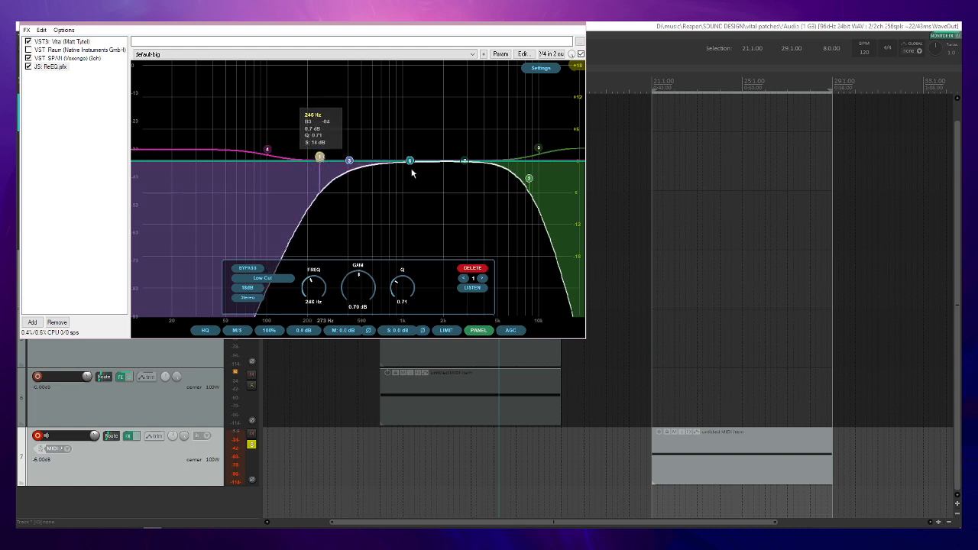
pyautogui.moveTo(528, 178); pyautogui.dragTo(540, 179)
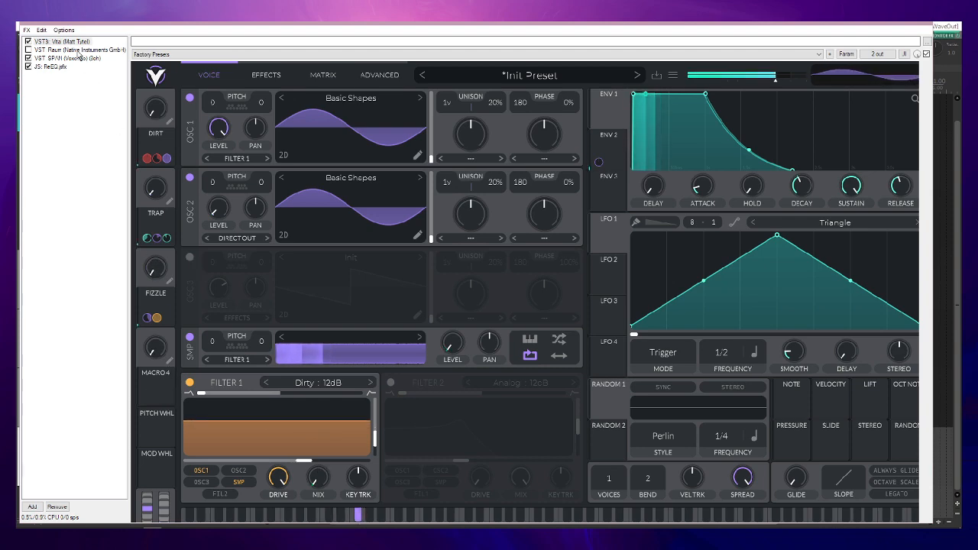
# Step: Toggle ReEQ's bypass to compare the sound with and without the equalizer, and return to the Vital synth
pyautogui.click(51, 67)
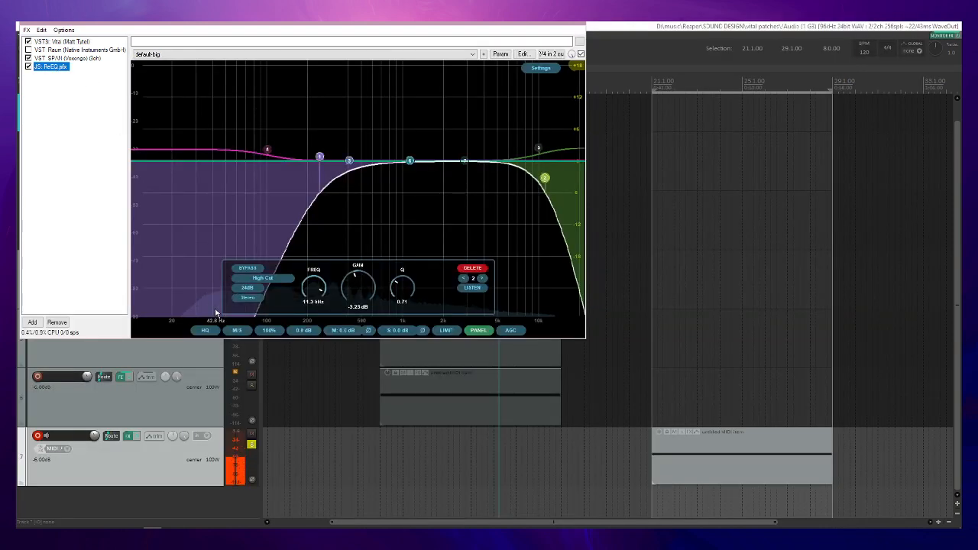
pyautogui.click(28, 67)
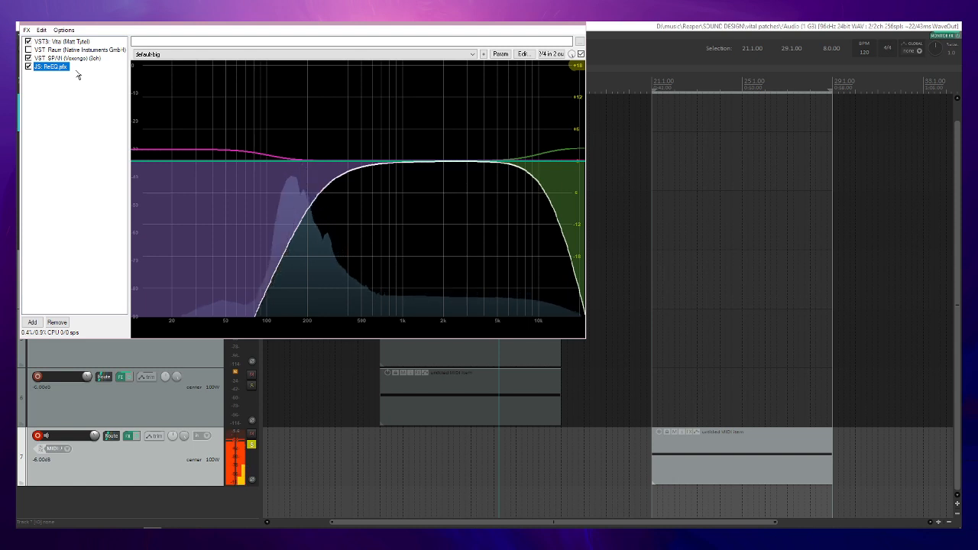
pyautogui.click(42, 44)
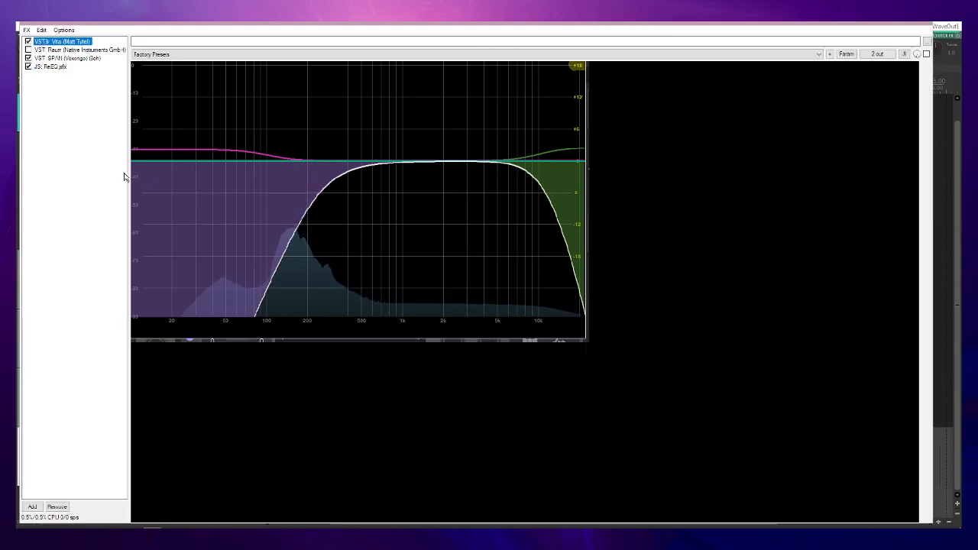